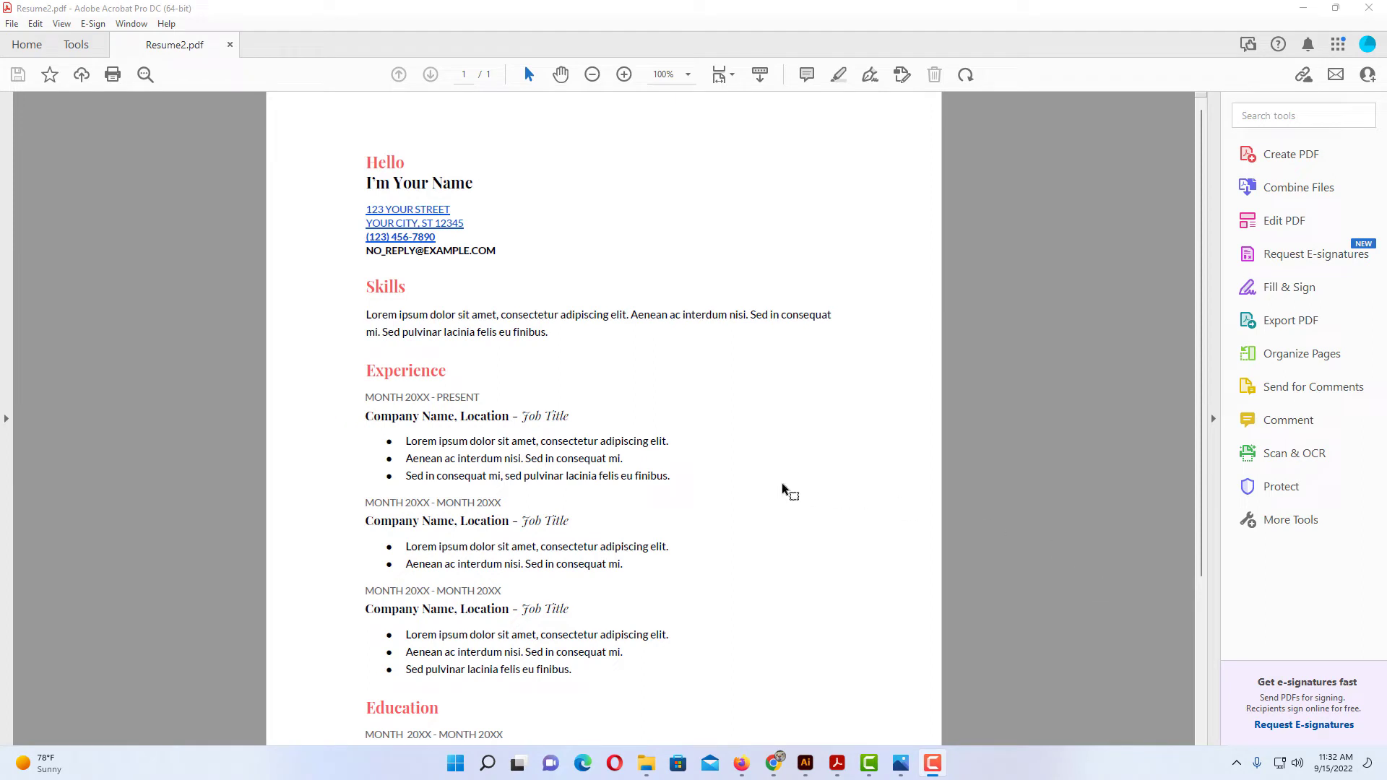
{"action": "scroll", "coordinate": [768, 490], "scroll_direction": "down", "scroll_amount": 1}
{"action": "scroll", "coordinate": [769, 490], "scroll_direction": "down", "scroll_amount": 3}
{"action": "scroll", "coordinate": [769, 491], "scroll_direction": "up", "scroll_amount": 3}
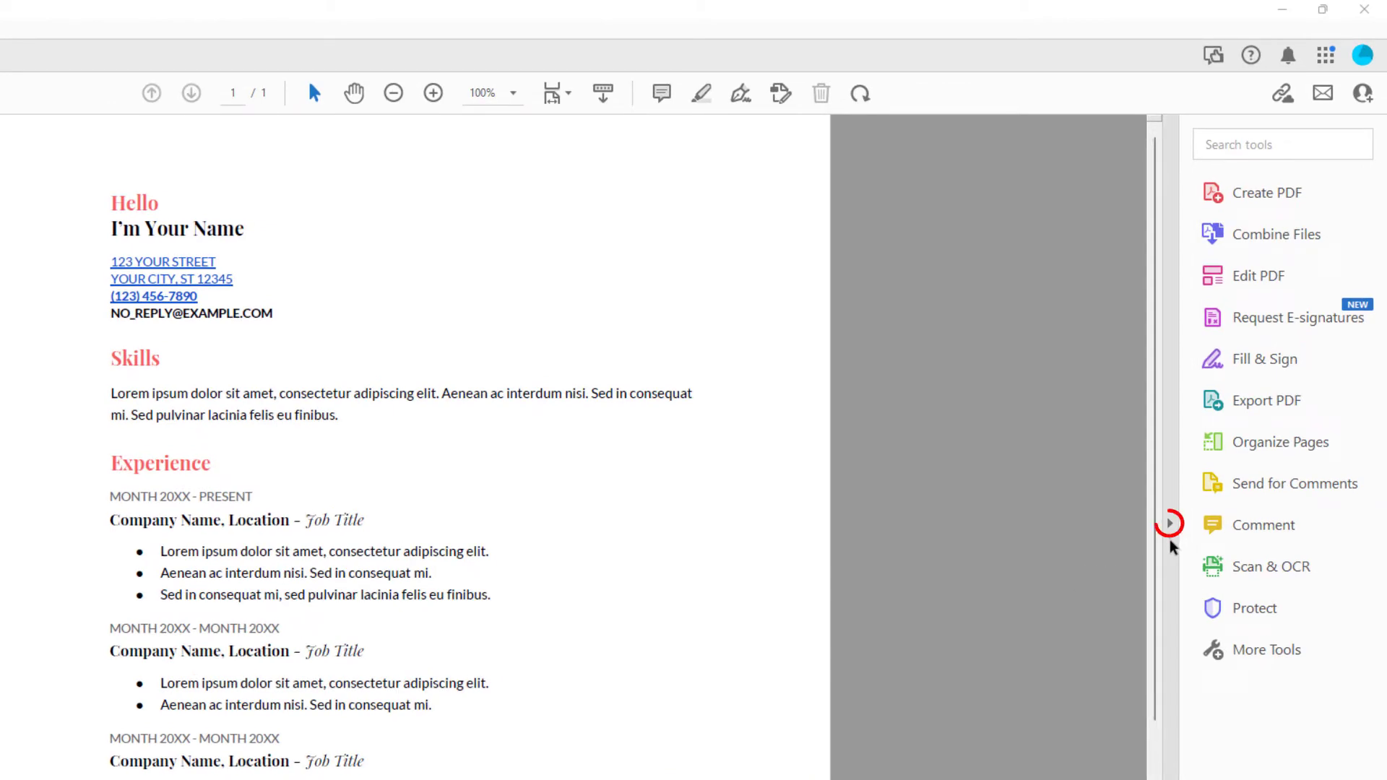
- Collapse and re-expand the Tools pane, then switch the resume into Edit PDF mode
{"action": "left_click", "coordinate": [1169, 525]}
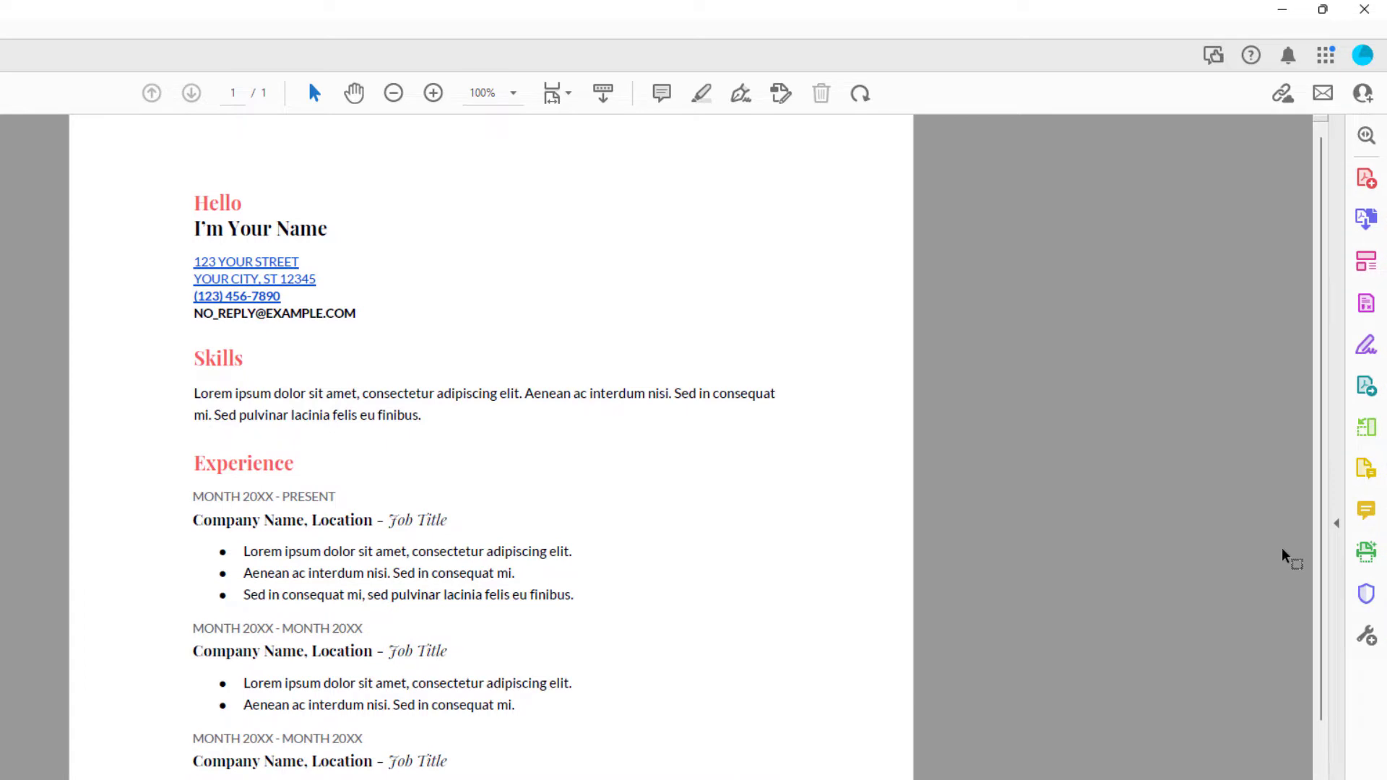
{"action": "left_click", "coordinate": [1337, 527]}
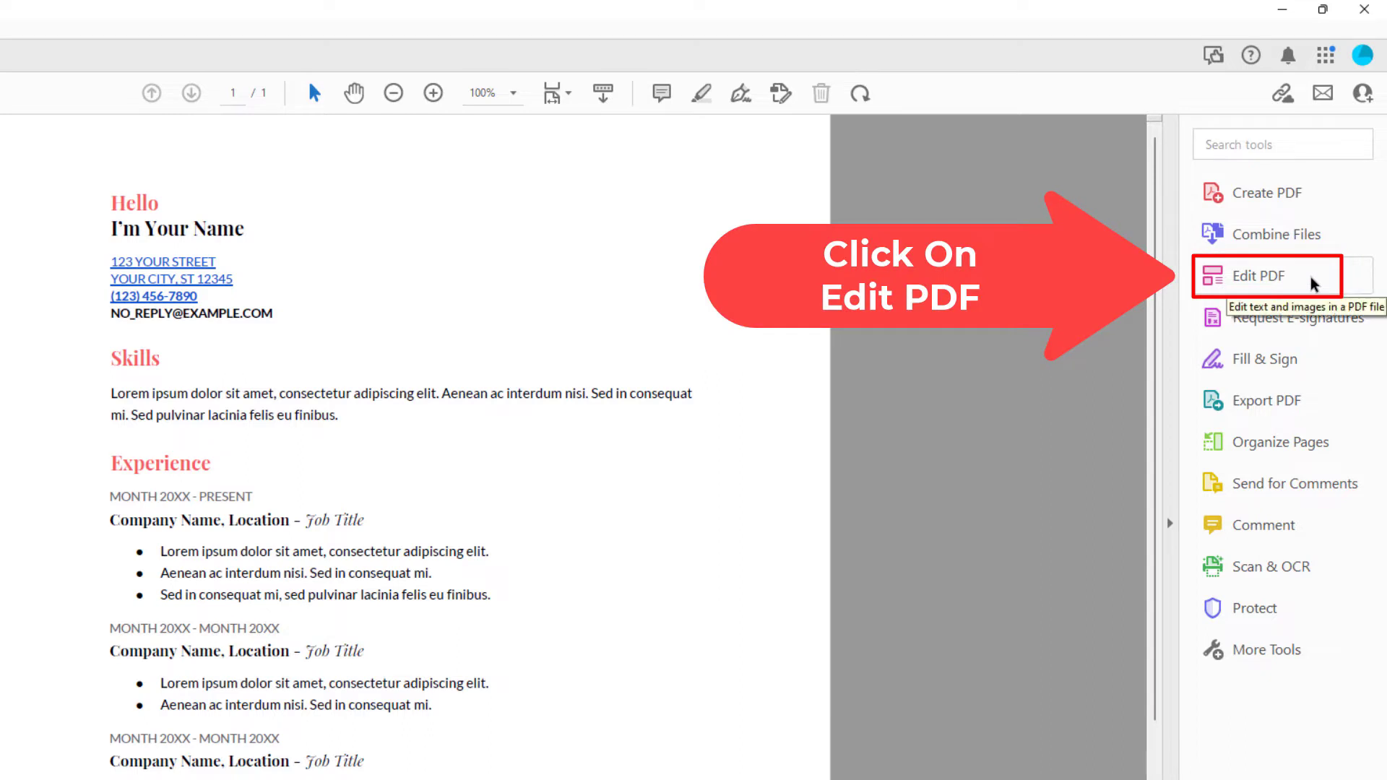
{"action": "left_click", "coordinate": [1261, 284]}
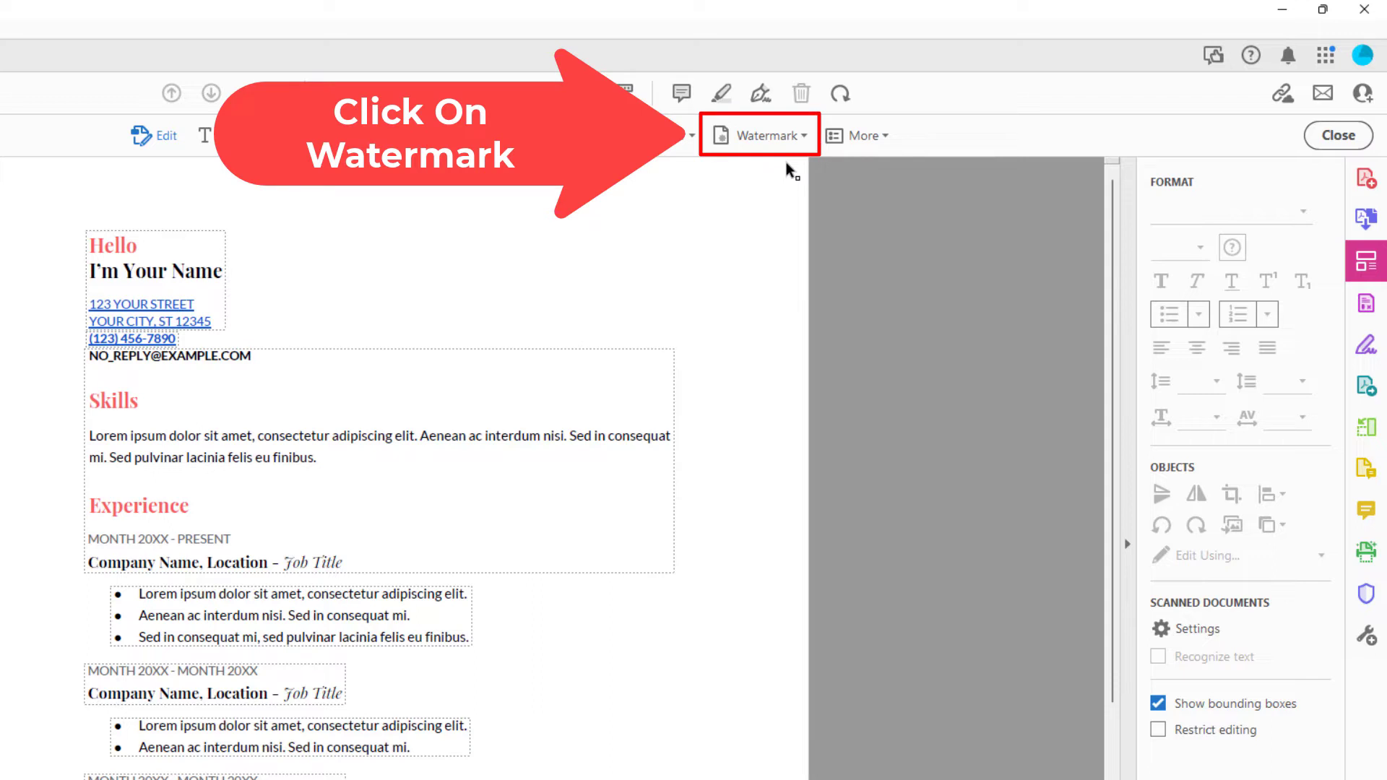
- Choose Add… from the Watermark menu in the Edit PDF toolbar
{"action": "left_click", "coordinate": [797, 146]}
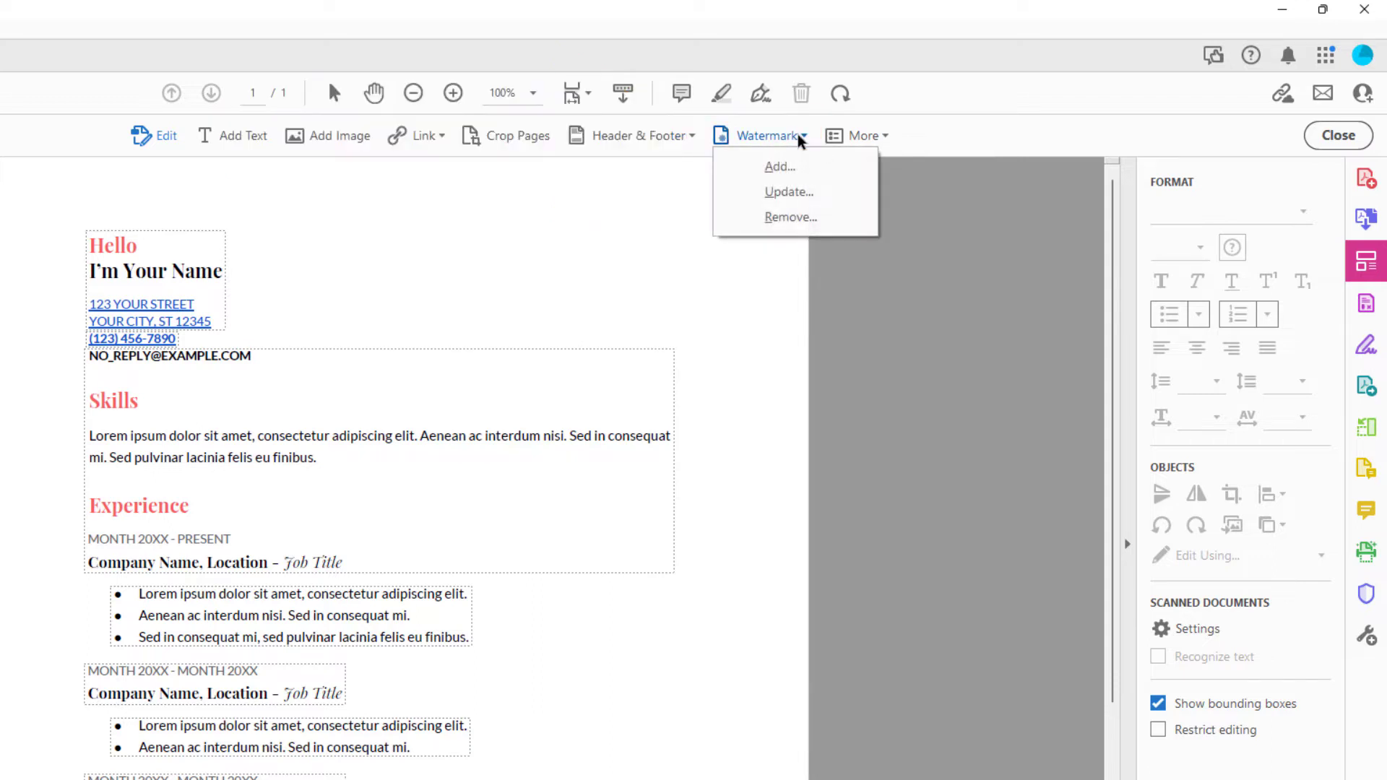
{"action": "left_click", "coordinate": [819, 166]}
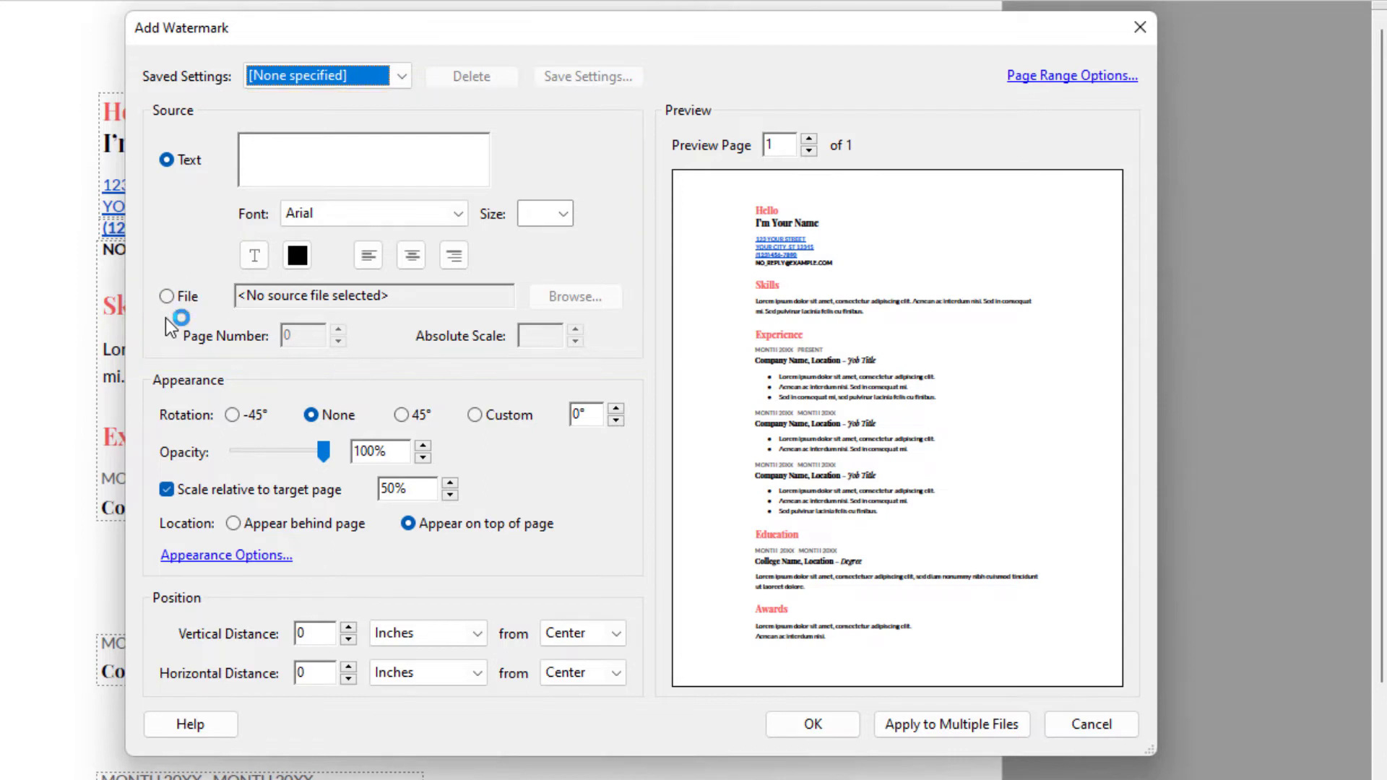
- Select the watermark Text box to start entering PRIVATE
{"action": "left_click", "coordinate": [292, 163]}
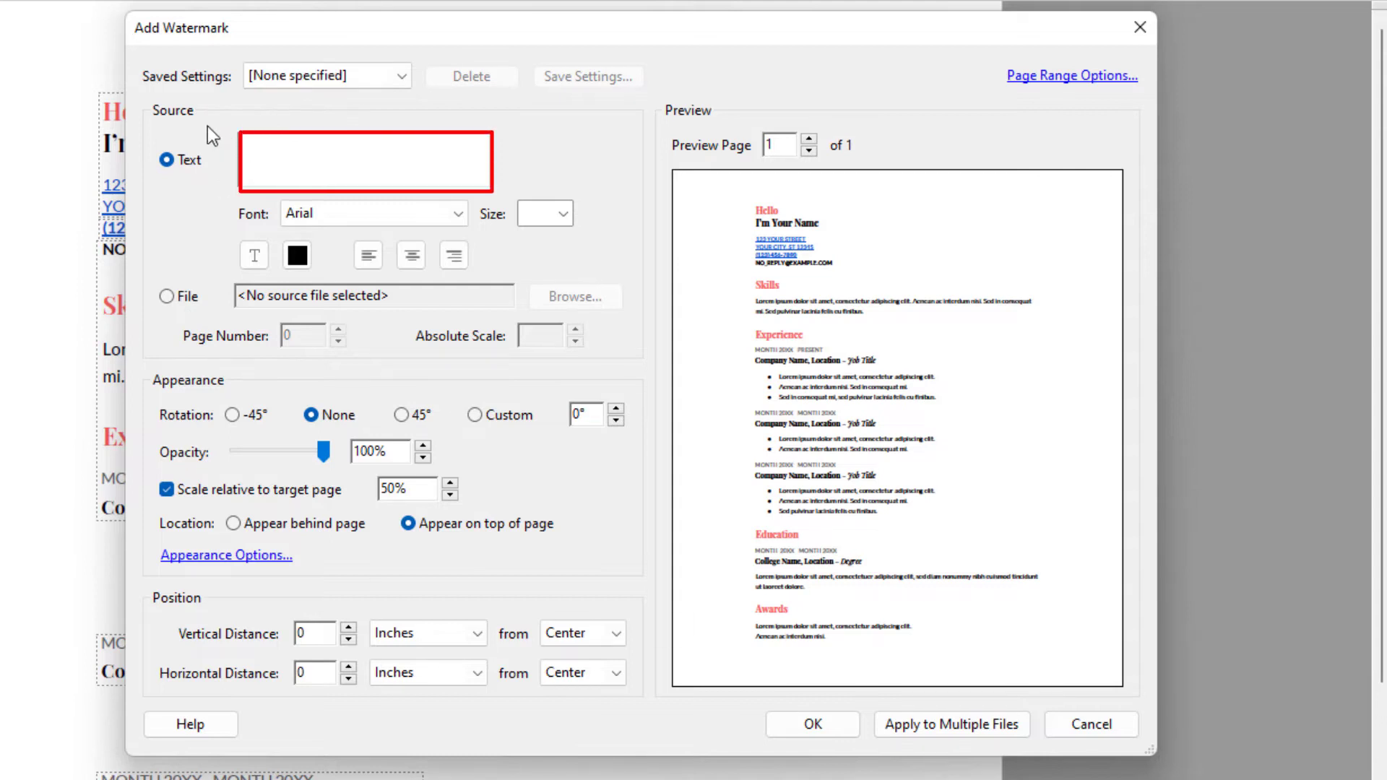
{"action": "type", "text": "P"}
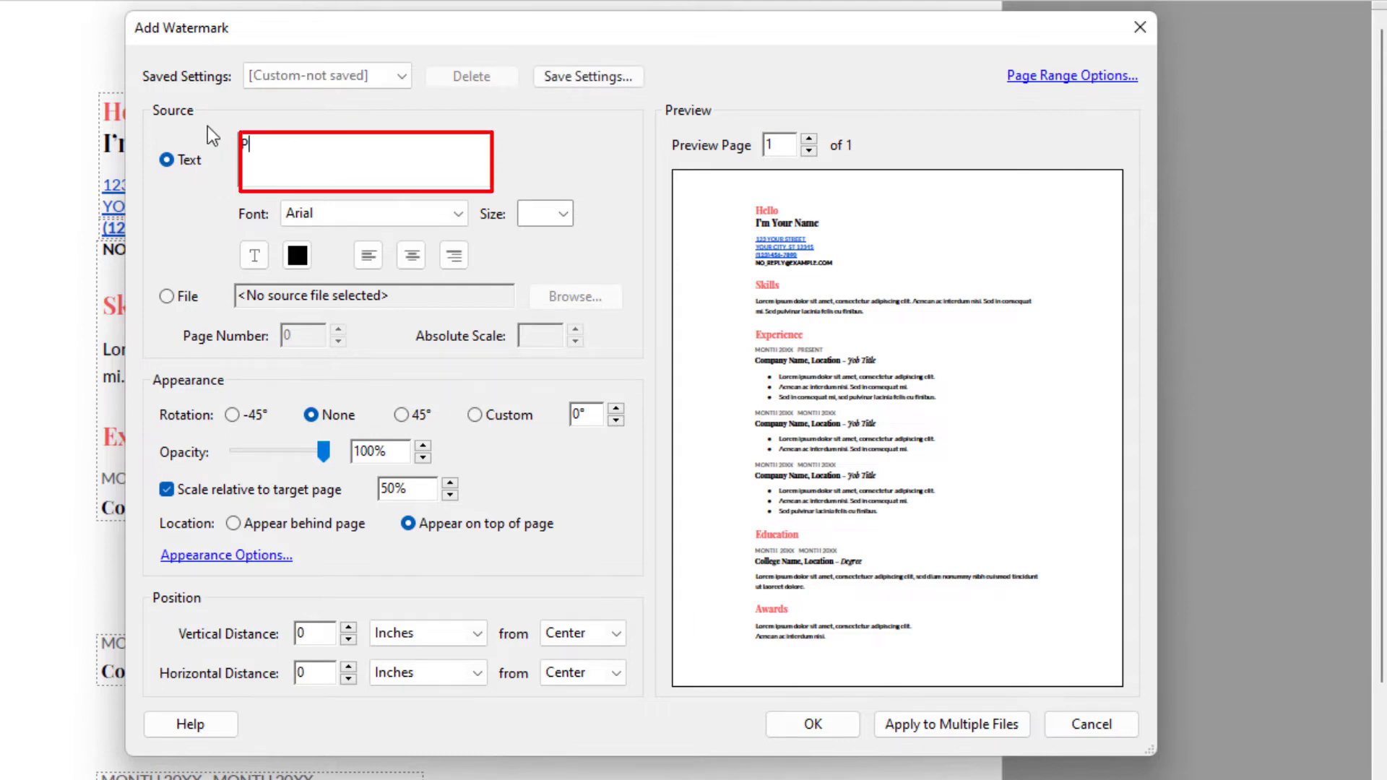
{"action": "type", "text": "RIVA"}
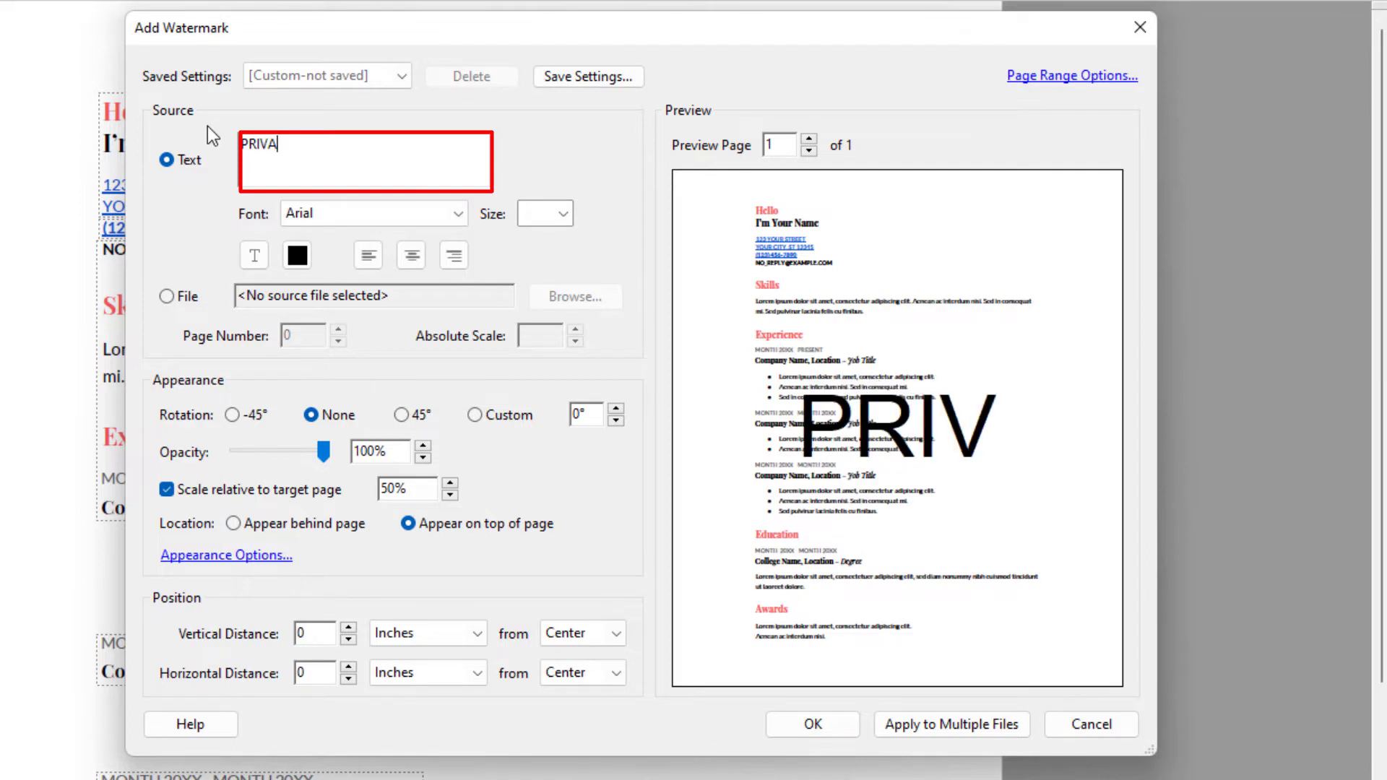
{"action": "type", "text": "TE"}
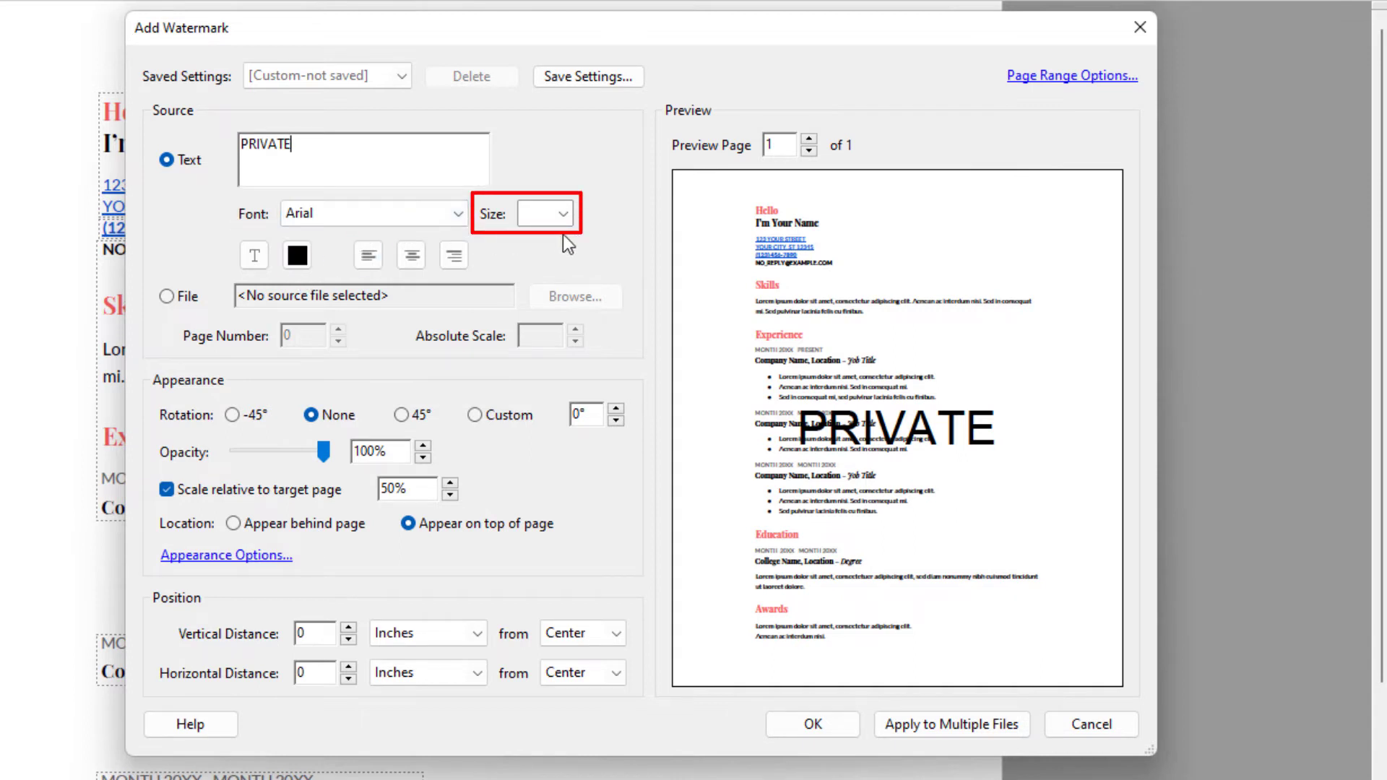
- Make the PRIVATE watermark red at 15% opacity, rotated 45°
{"action": "left_click", "coordinate": [295, 257]}
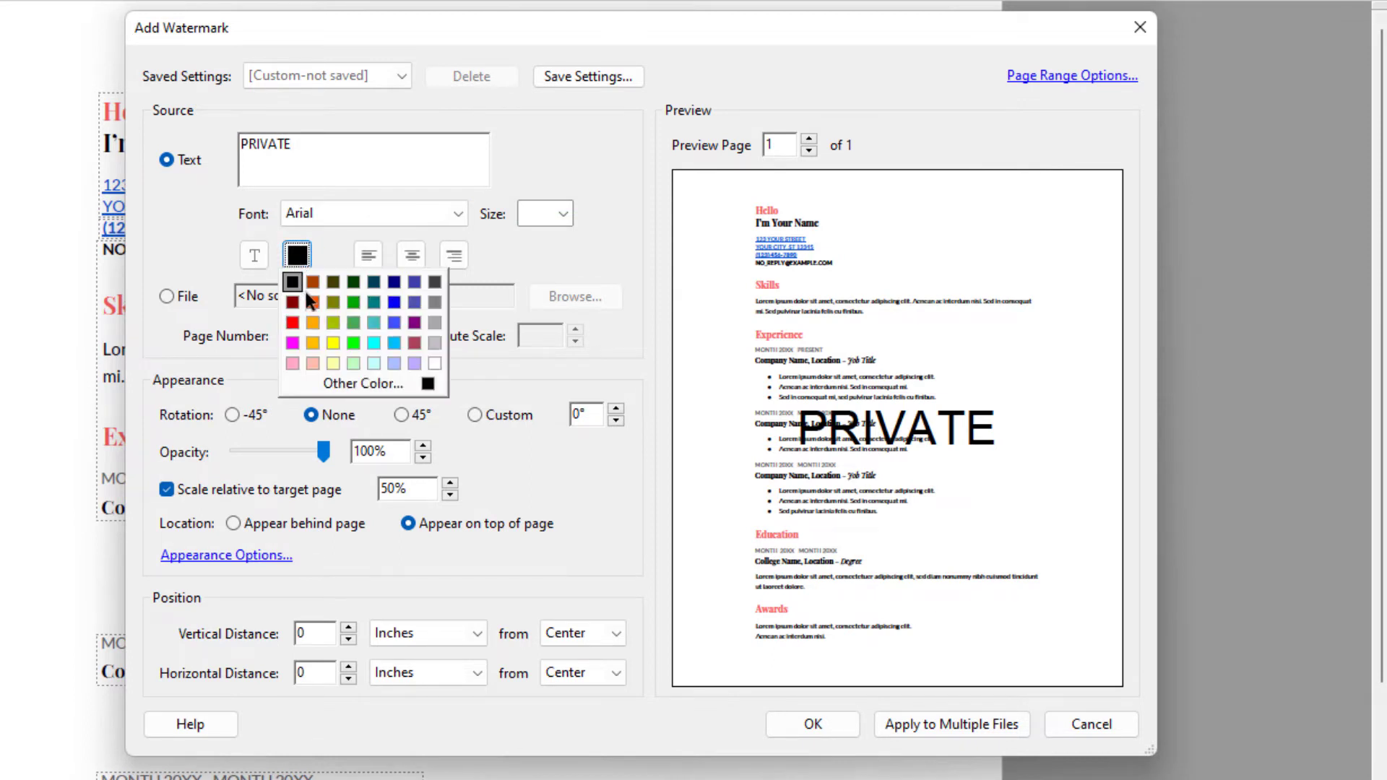
{"action": "left_click", "coordinate": [293, 322]}
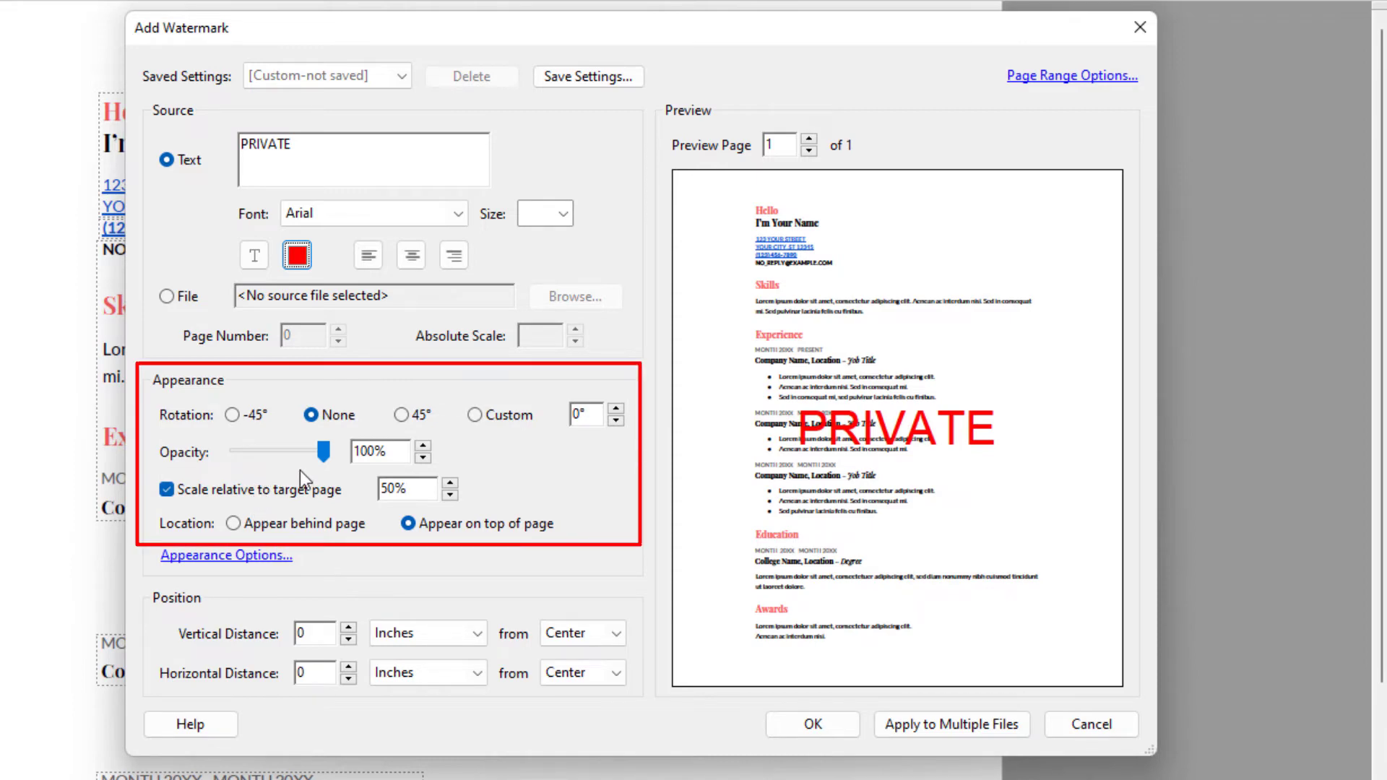
{"action": "left_click_drag", "start_coordinate": [323, 467], "coordinate": [250, 464]}
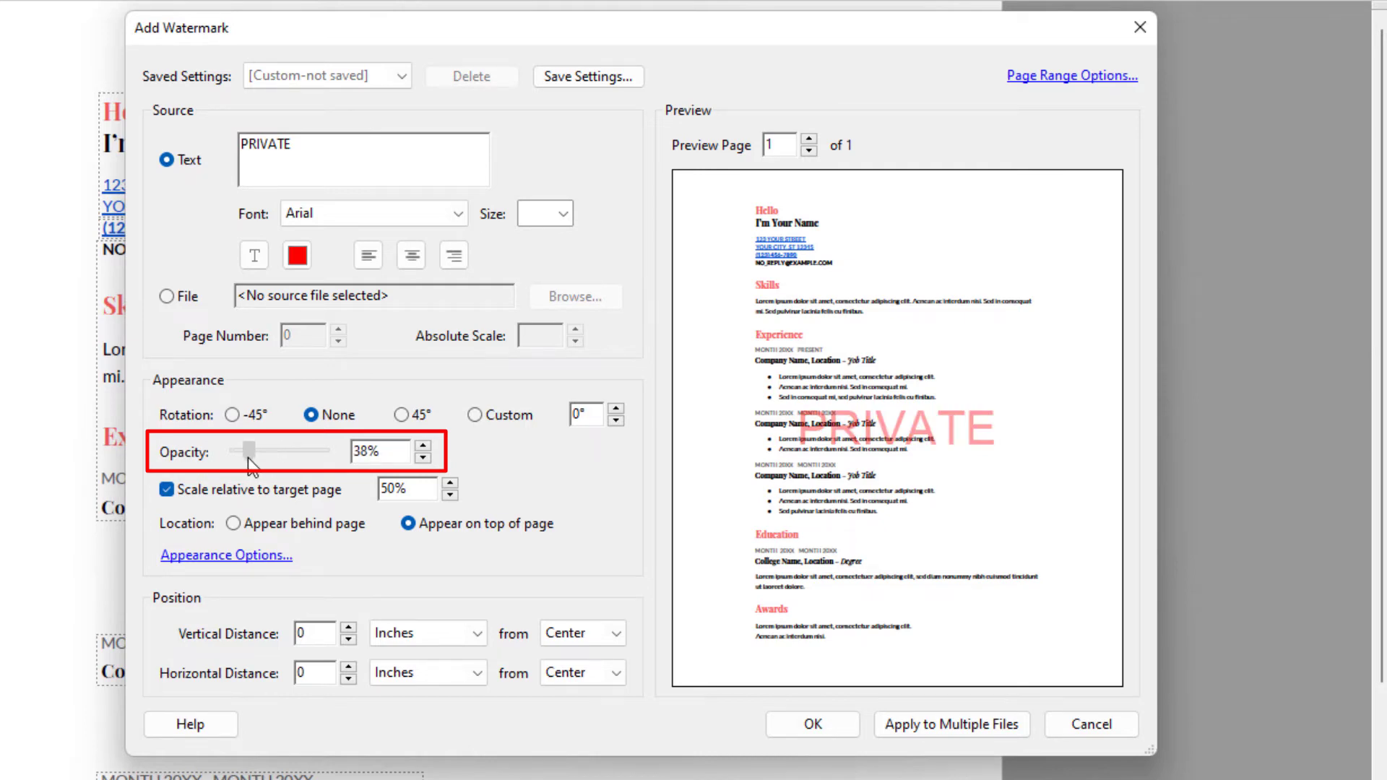
{"action": "left_click_drag", "start_coordinate": [247, 464], "coordinate": [250, 462]}
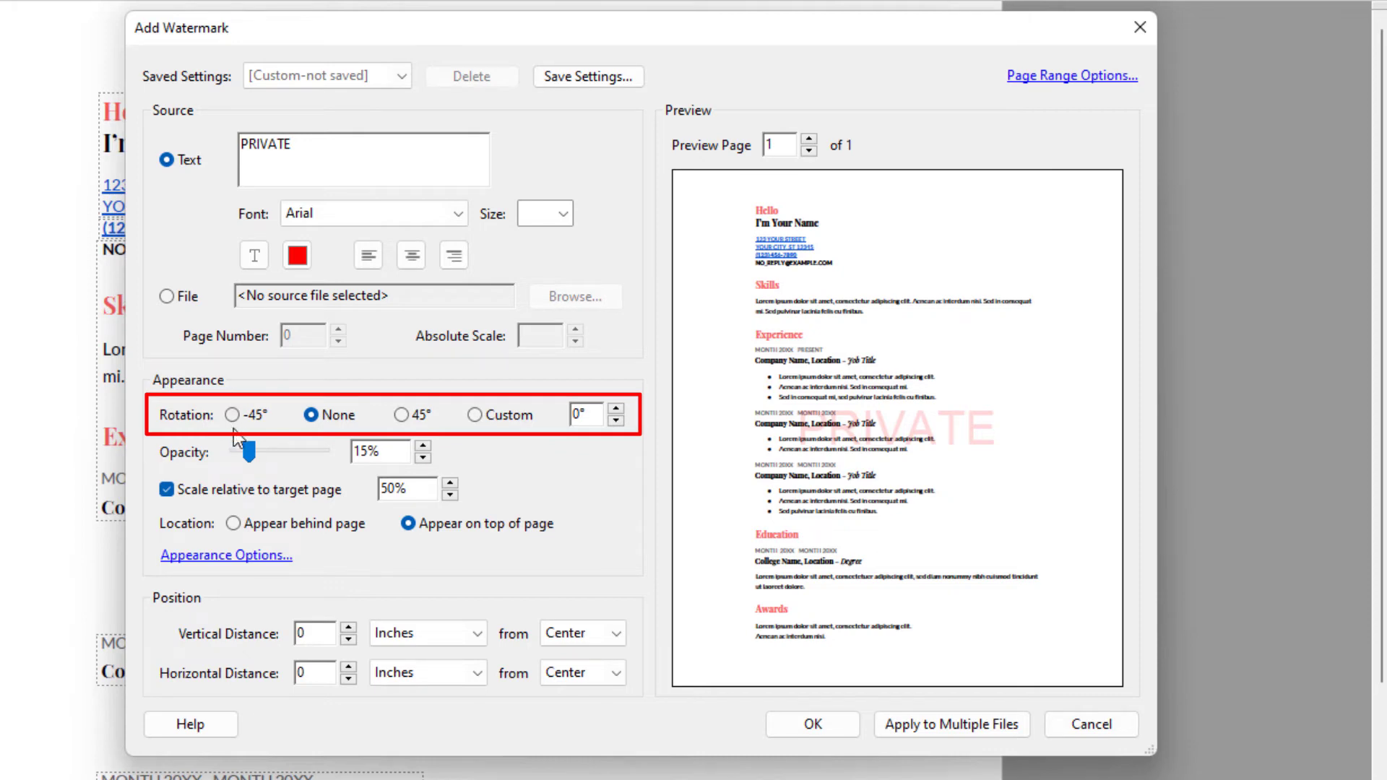
{"action": "left_click", "coordinate": [232, 415]}
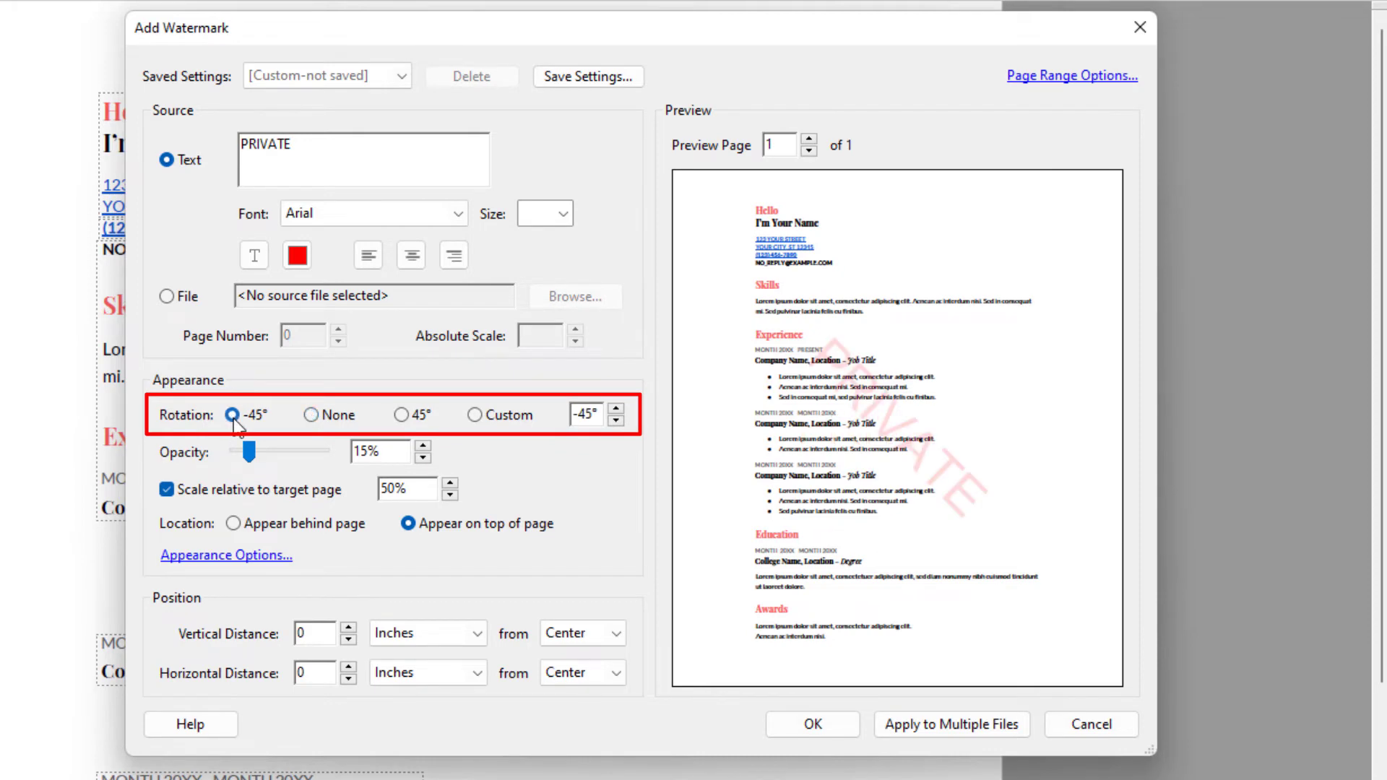
{"action": "left_click", "coordinate": [403, 416]}
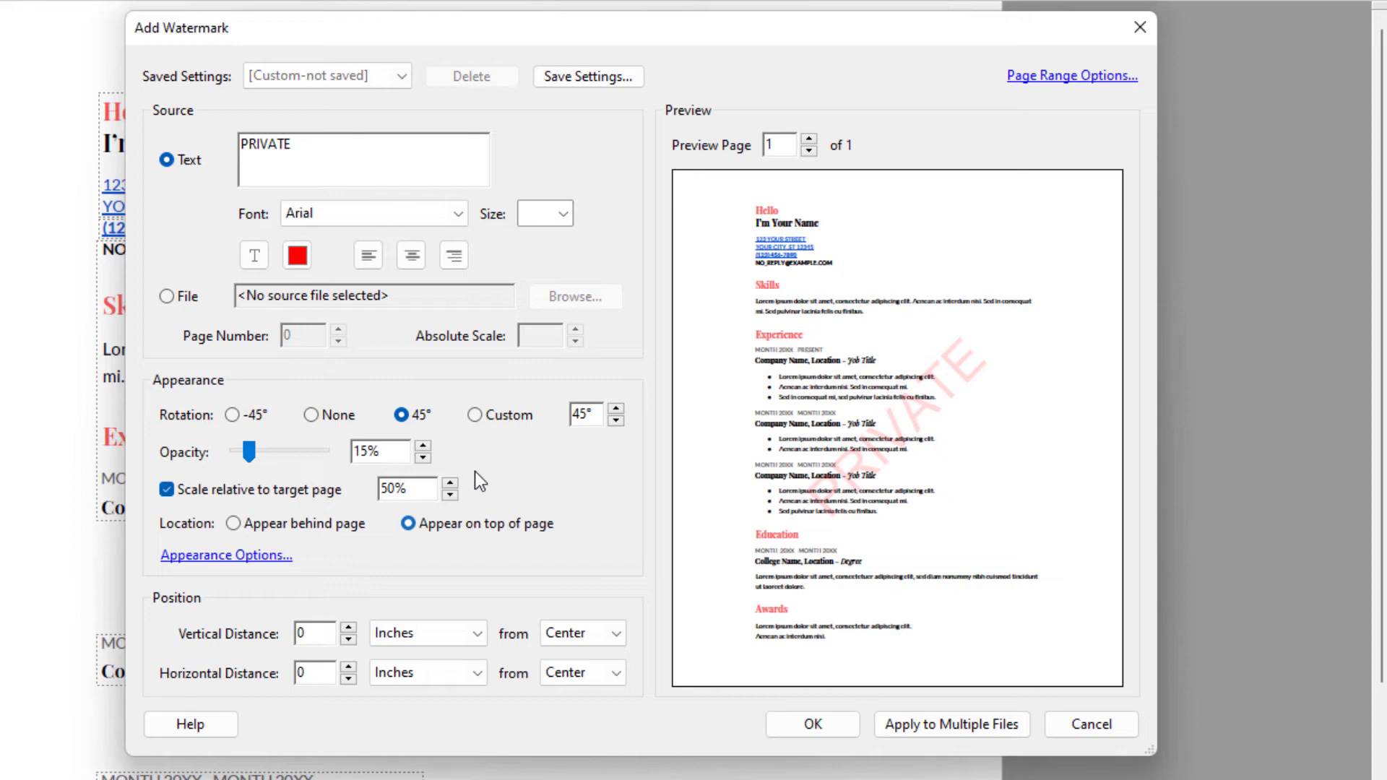
- Switch the watermark source to the image file Untitled-2.jpg
{"action": "left_click", "coordinate": [168, 297]}
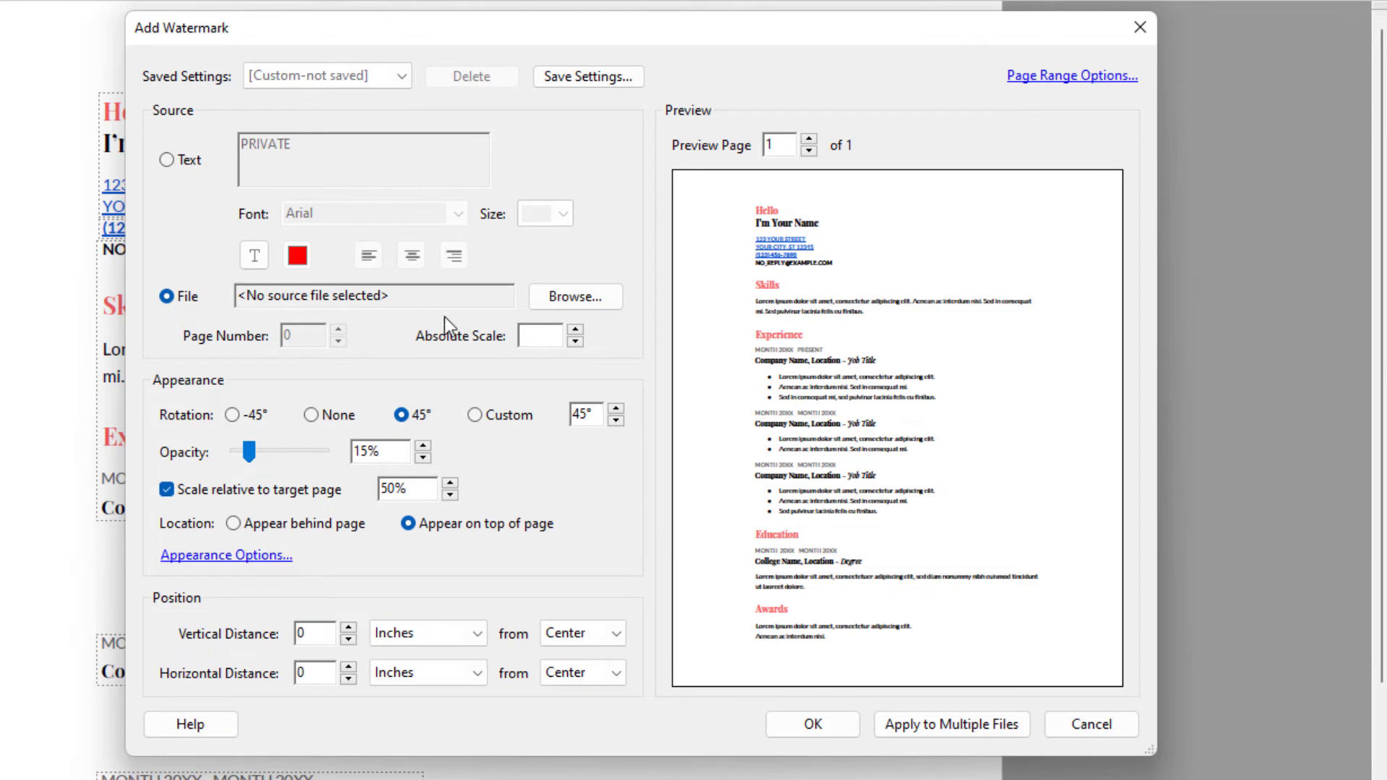
{"action": "left_click", "coordinate": [572, 309]}
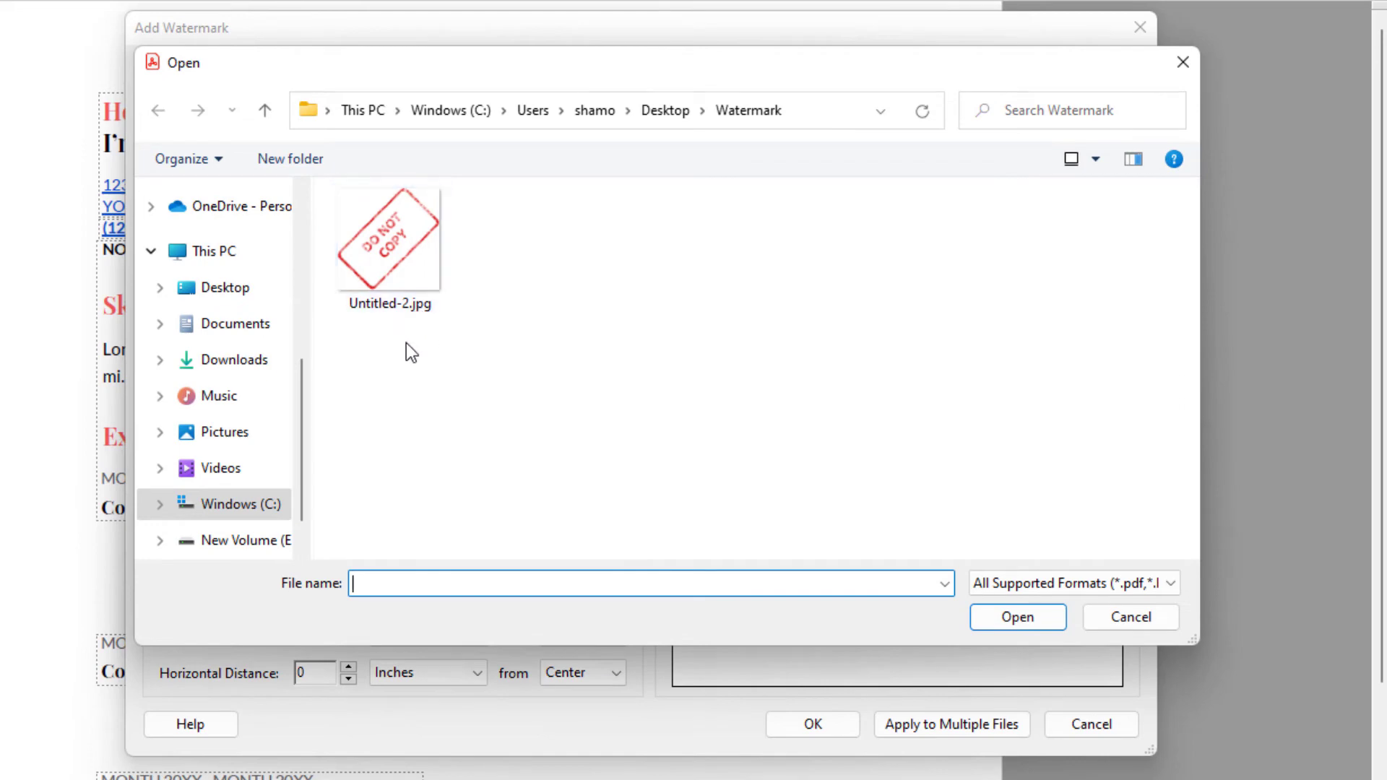
{"action": "left_click", "coordinate": [398, 272]}
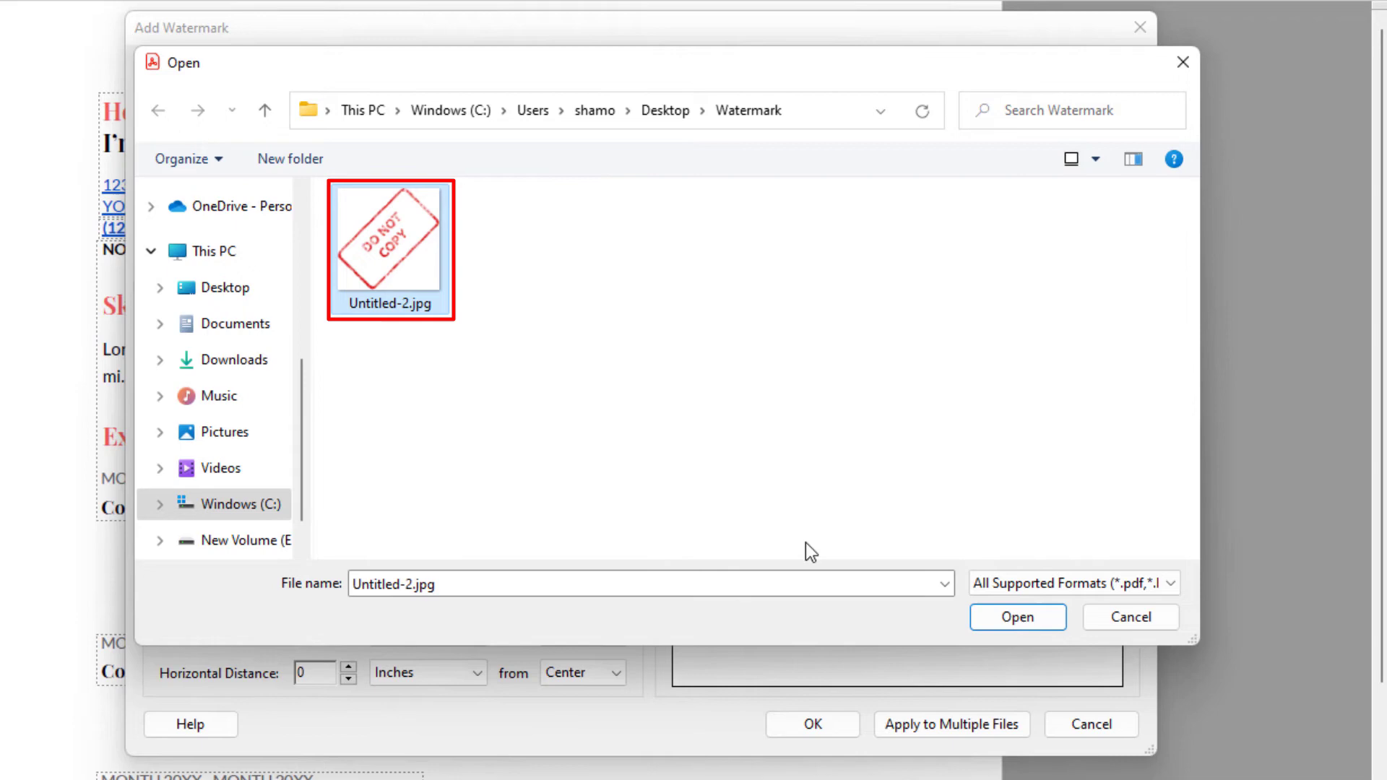
{"action": "left_click", "coordinate": [1005, 618]}
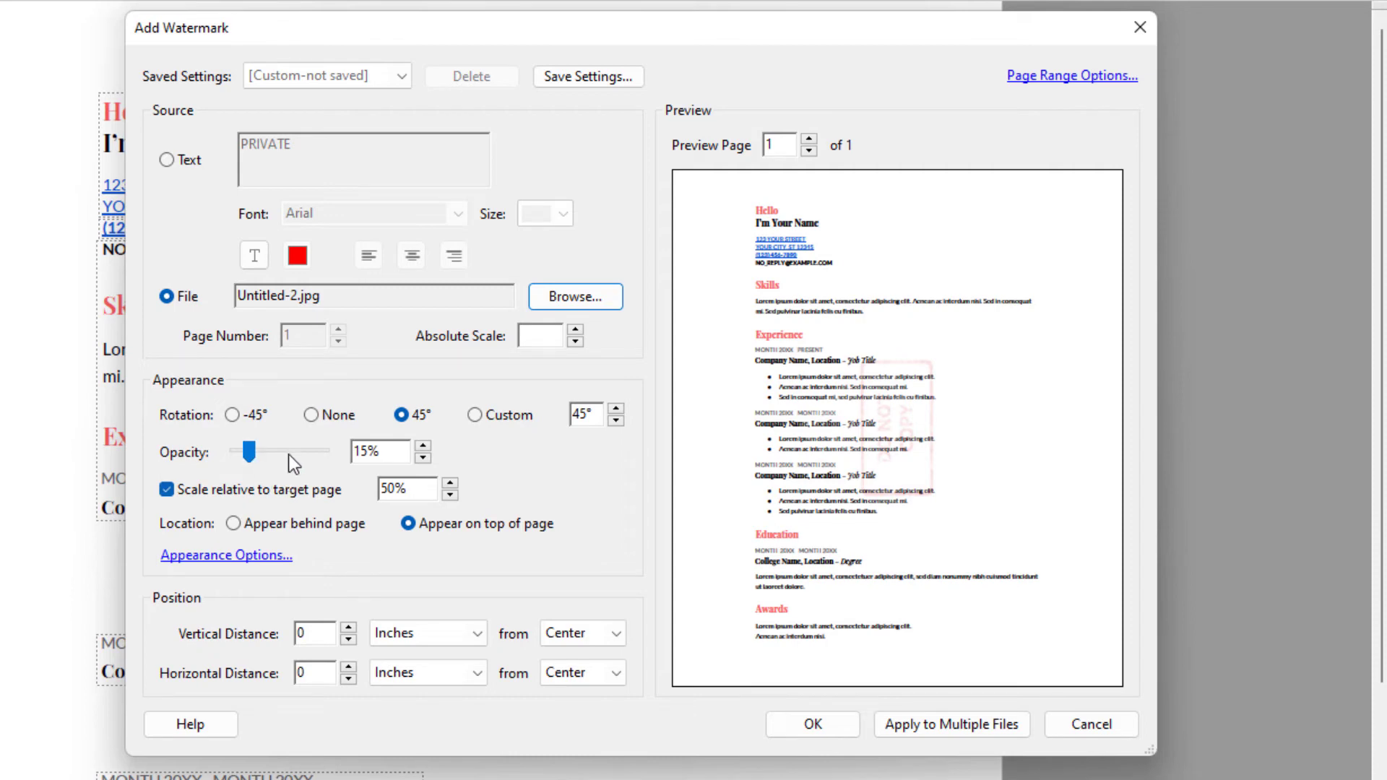
- Set the stamp watermark's rotation to None and its scale to 70% of the page
{"action": "left_click", "coordinate": [311, 416]}
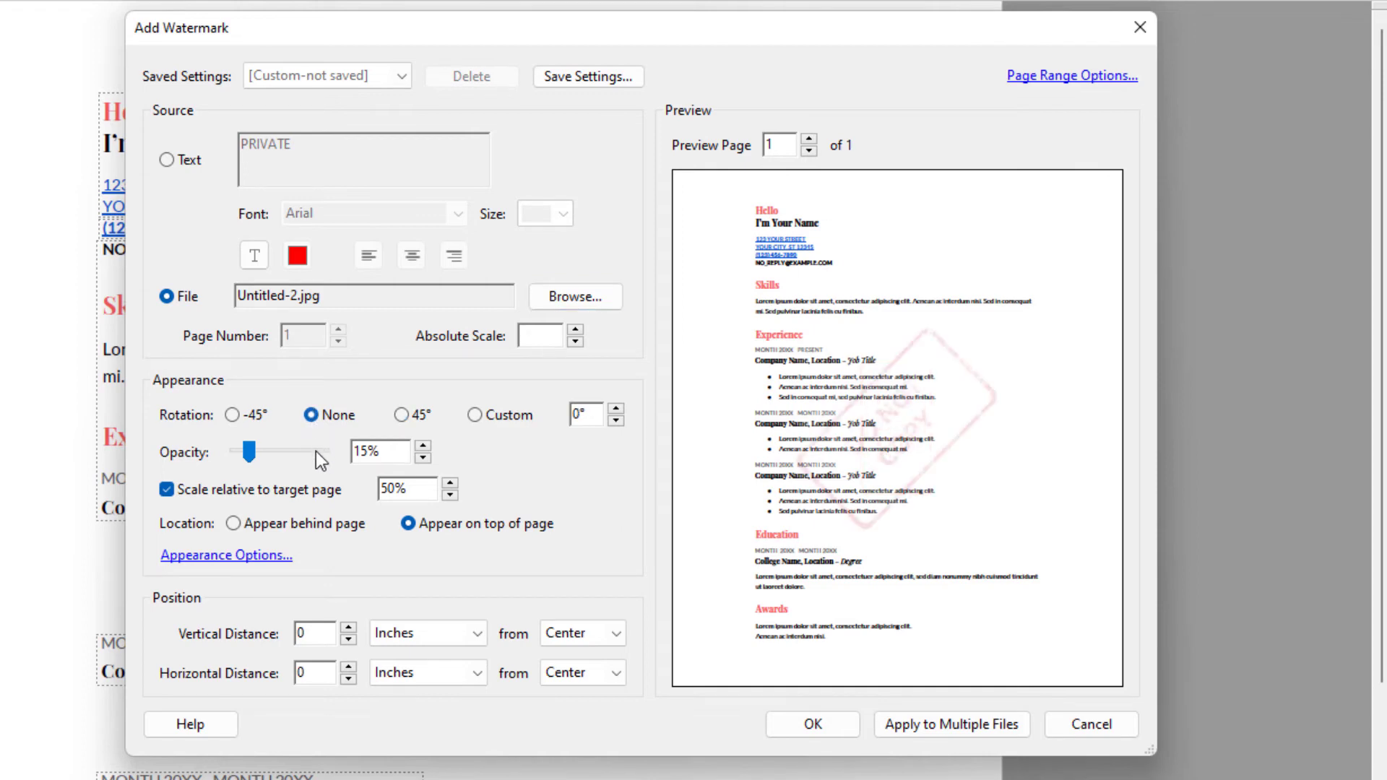
{"action": "left_click", "coordinate": [453, 483]}
{"action": "left_click", "coordinate": [453, 484]}
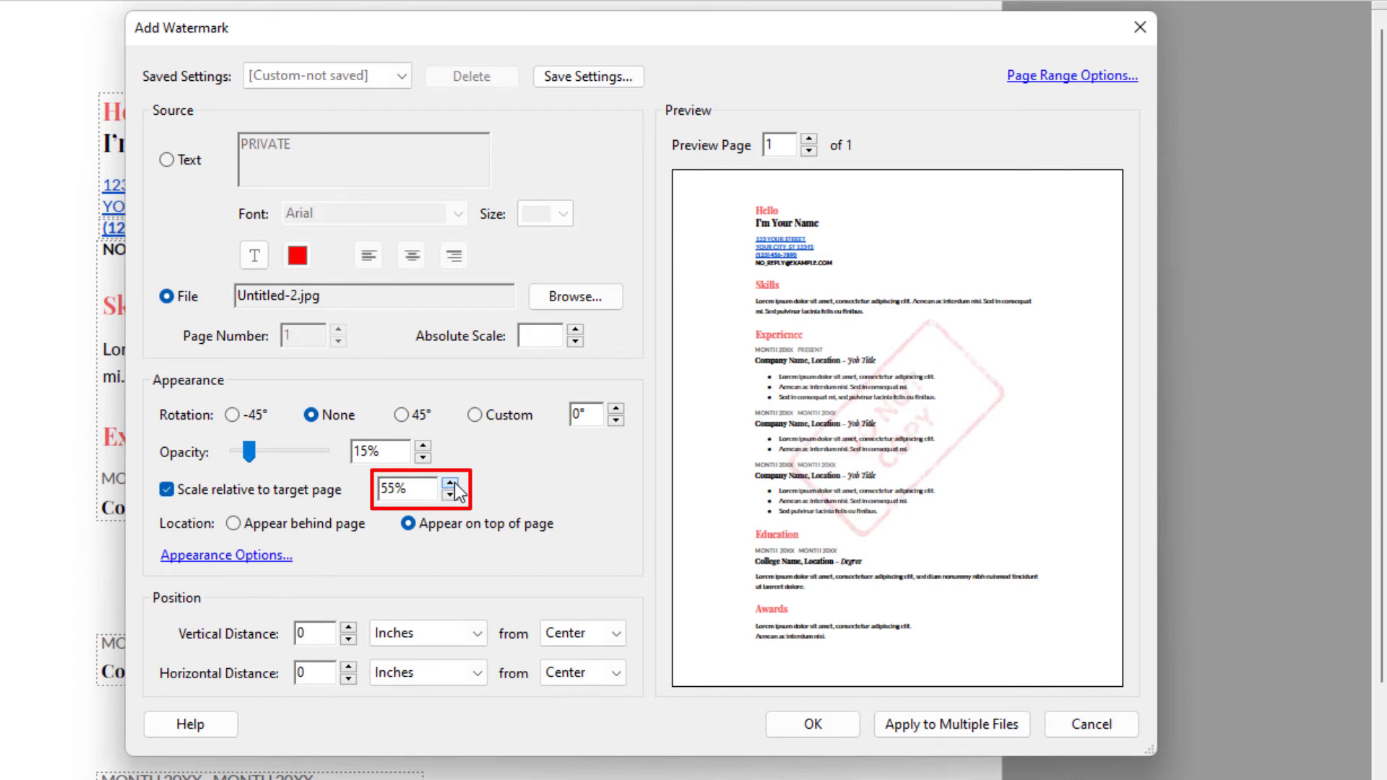
{"action": "left_click", "coordinate": [453, 484]}
{"action": "left_click", "coordinate": [453, 483]}
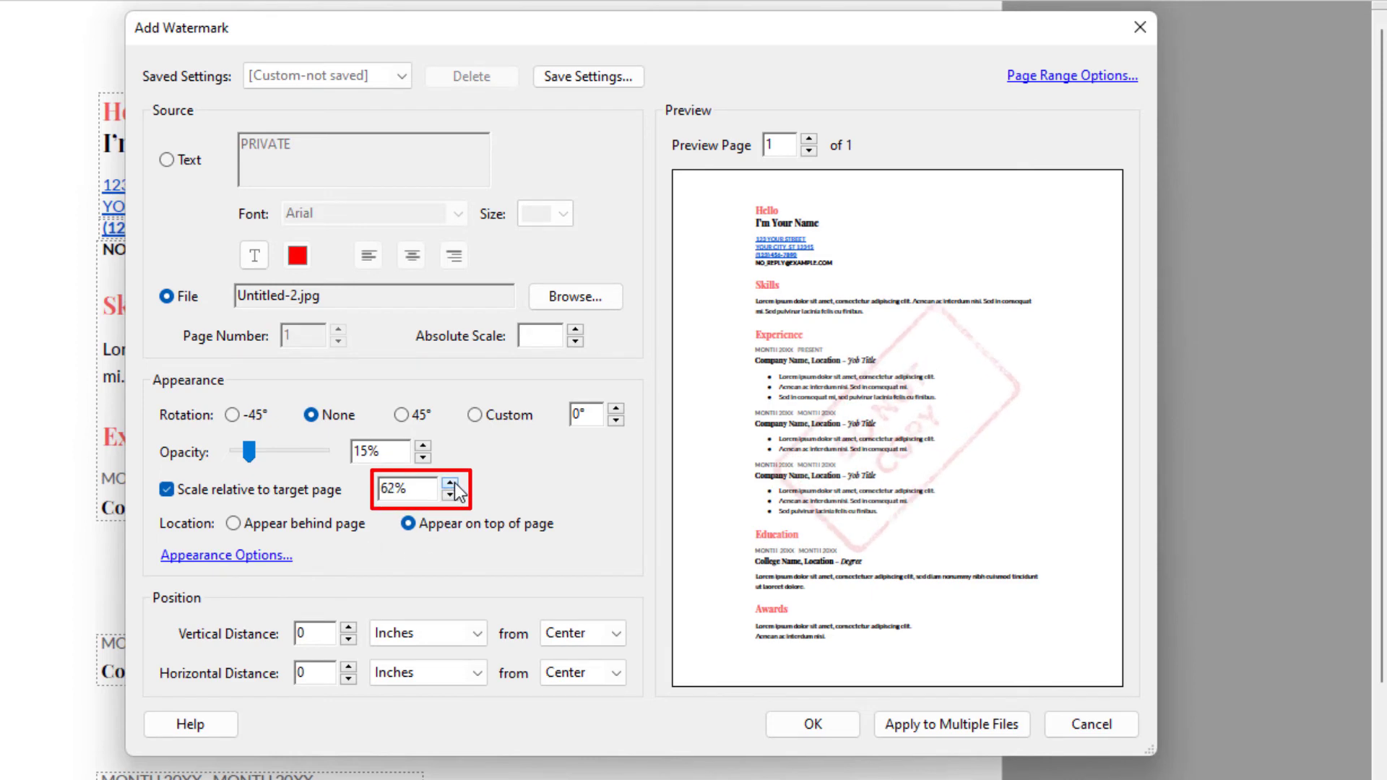
{"action": "left_click", "coordinate": [453, 483]}
{"action": "left_click", "coordinate": [453, 484]}
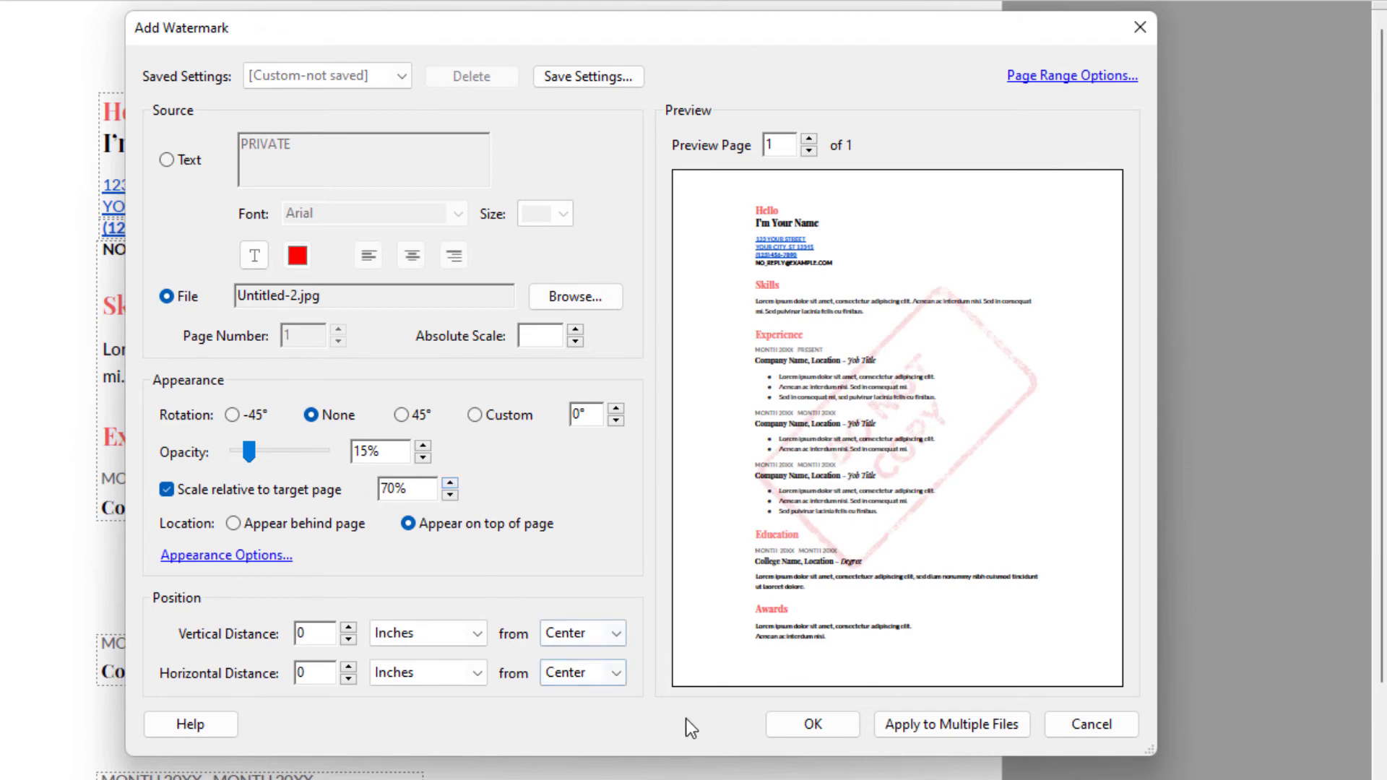
{"action": "left_click", "coordinate": [808, 741]}
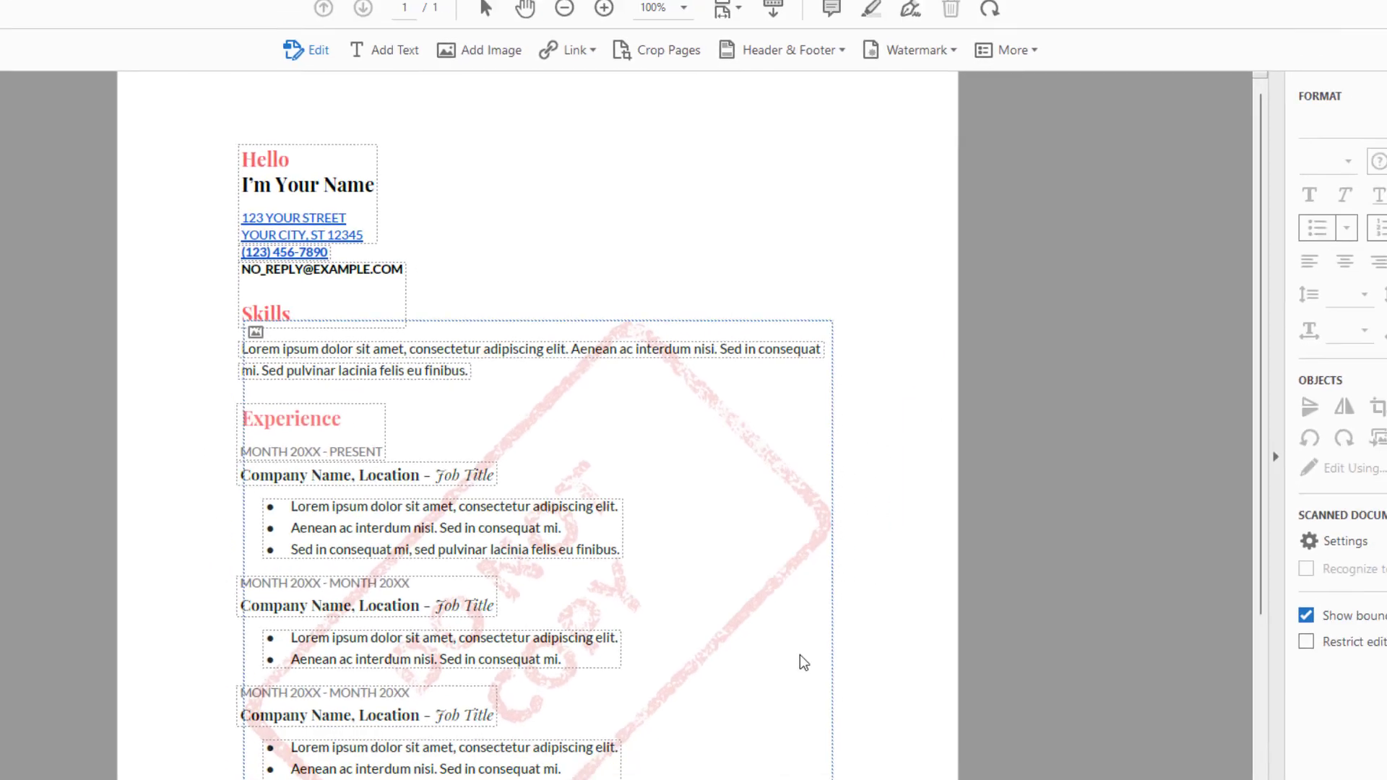
{"action": "scroll", "coordinate": [851, 571], "scroll_direction": "down", "scroll_amount": 1}
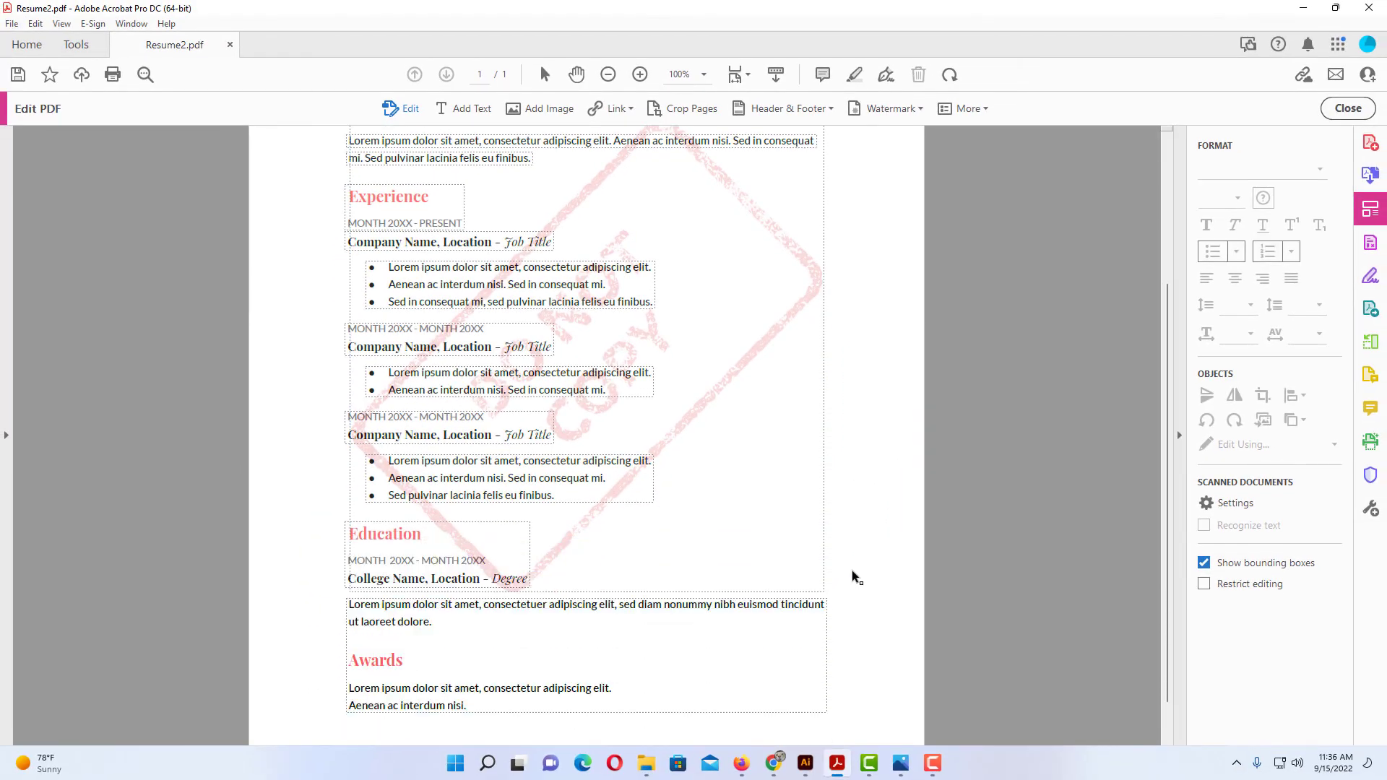
{"action": "scroll", "coordinate": [853, 571], "scroll_direction": "up", "scroll_amount": 1}
{"action": "scroll", "coordinate": [854, 571], "scroll_direction": "up", "scroll_amount": 2}
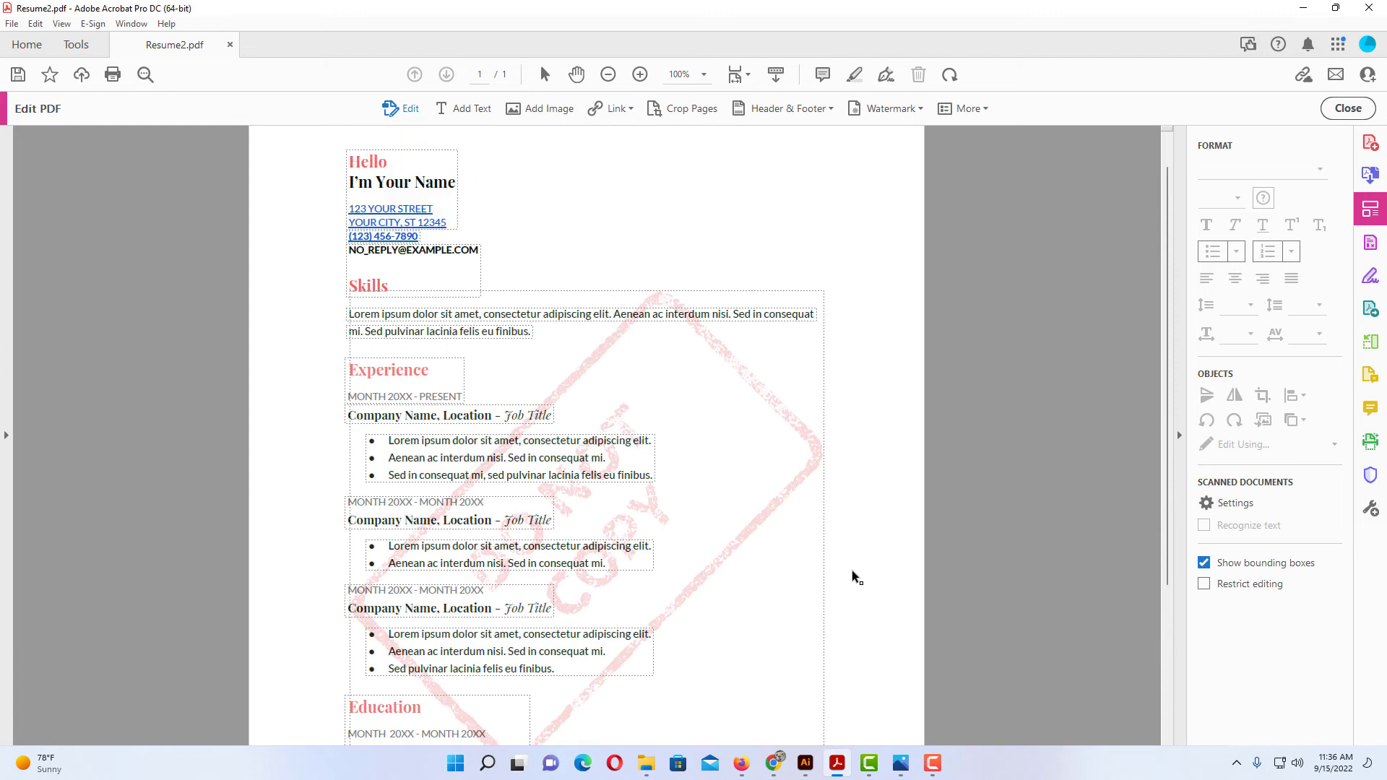
{"action": "scroll", "coordinate": [852, 577], "scroll_direction": "down", "scroll_amount": 3}
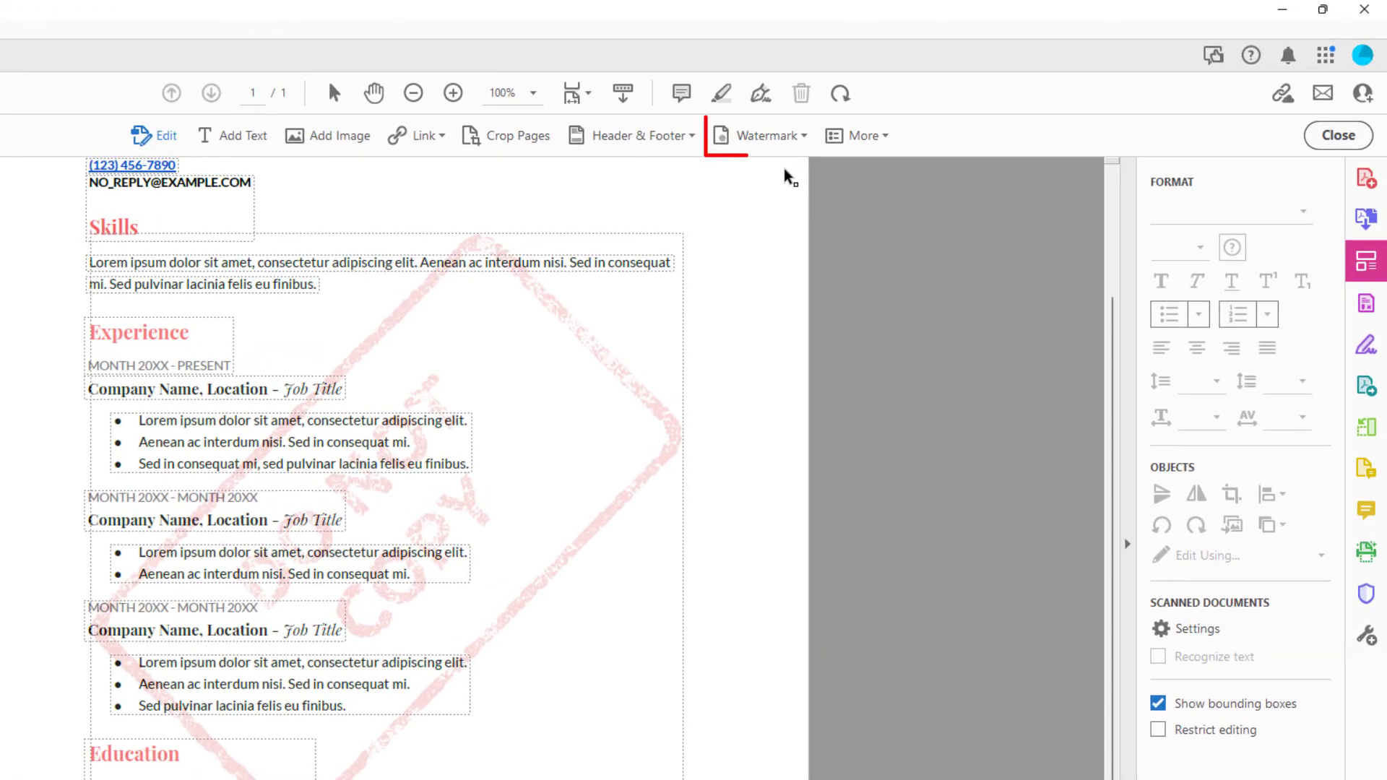
- Remove the DO NOT COPY watermark with Watermark > Remove… and confirm with Yes
{"action": "left_click", "coordinate": [802, 146]}
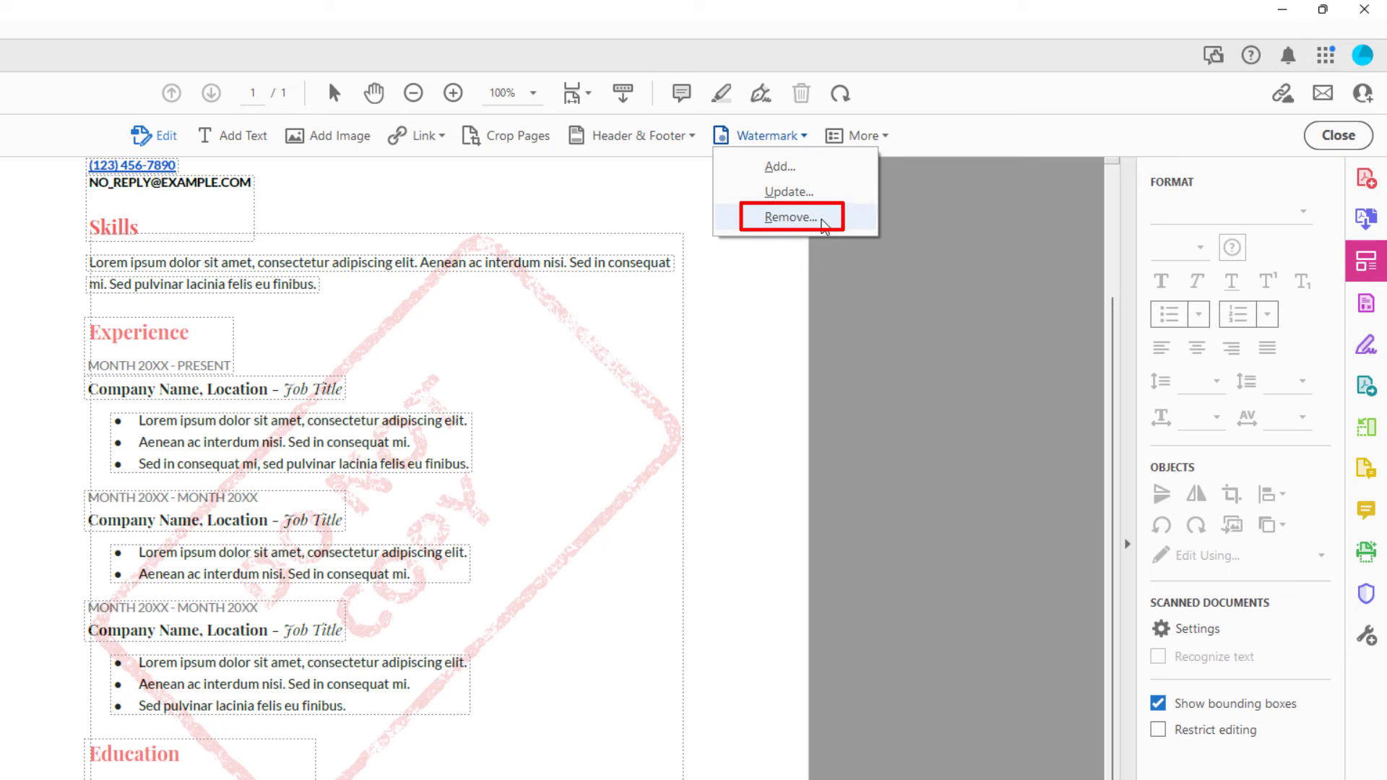
{"action": "left_click", "coordinate": [791, 217]}
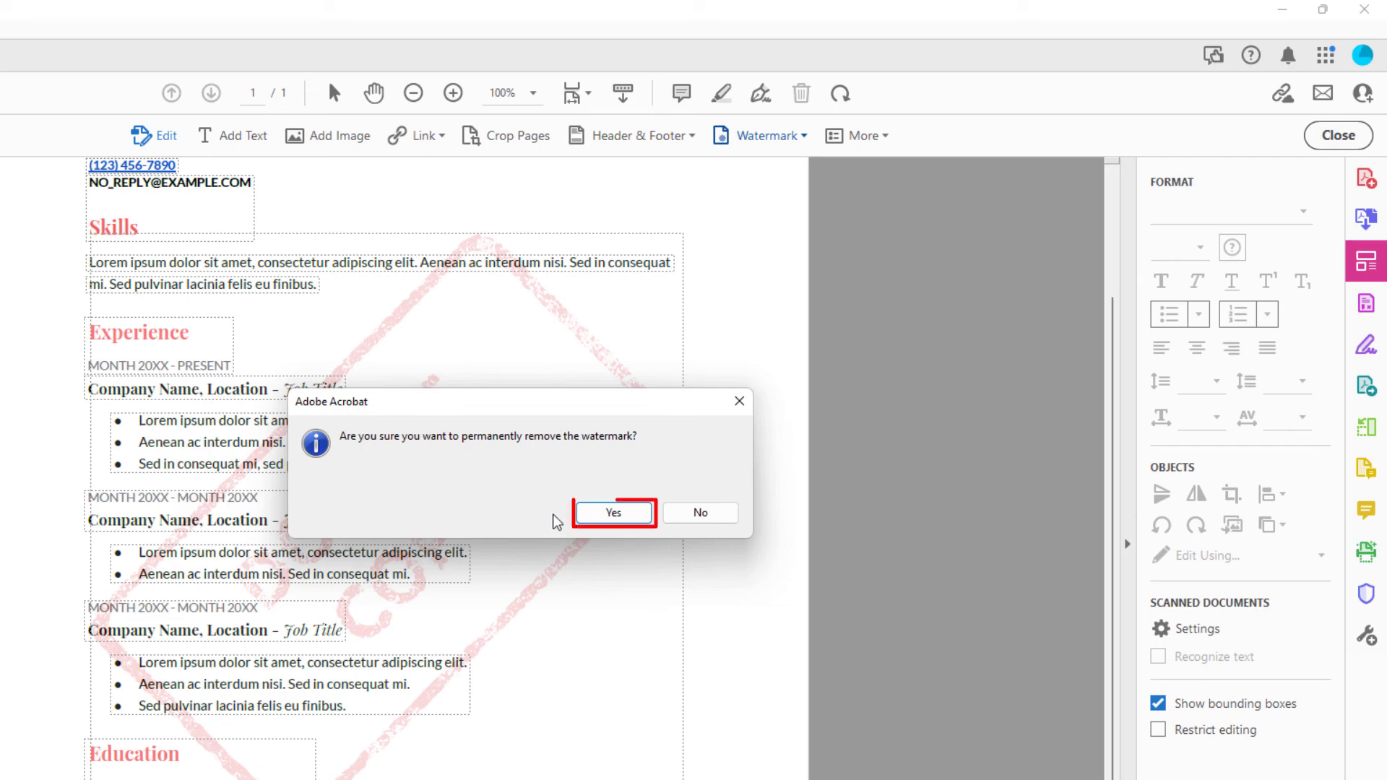
{"action": "left_click", "coordinate": [604, 525]}
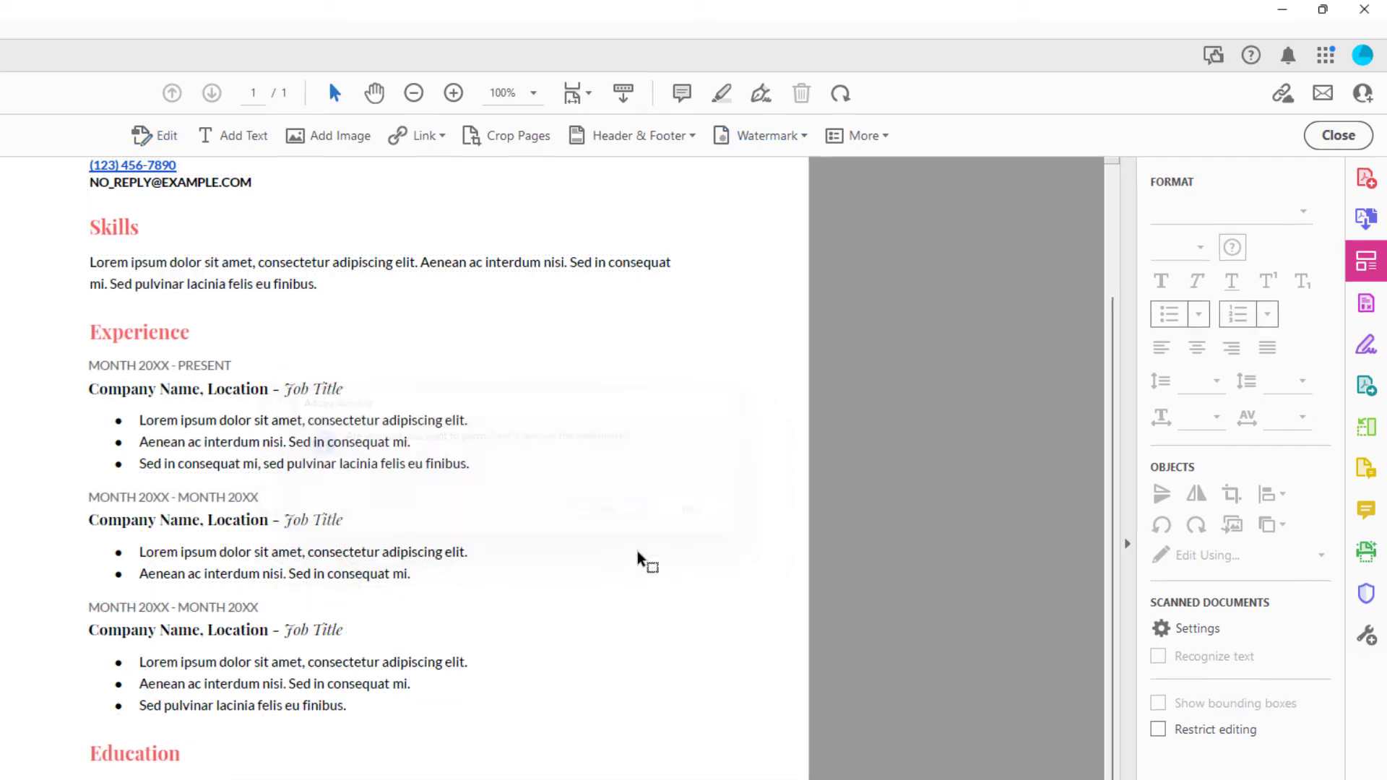